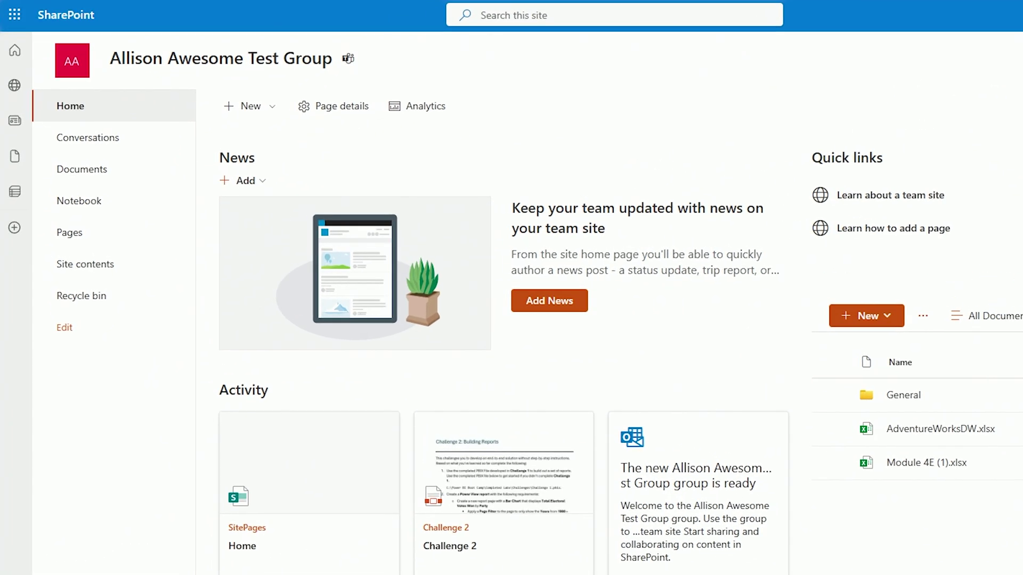
# Step: Add a new agent to the test group's team site from the + New menu
pyautogui.click(272, 112)
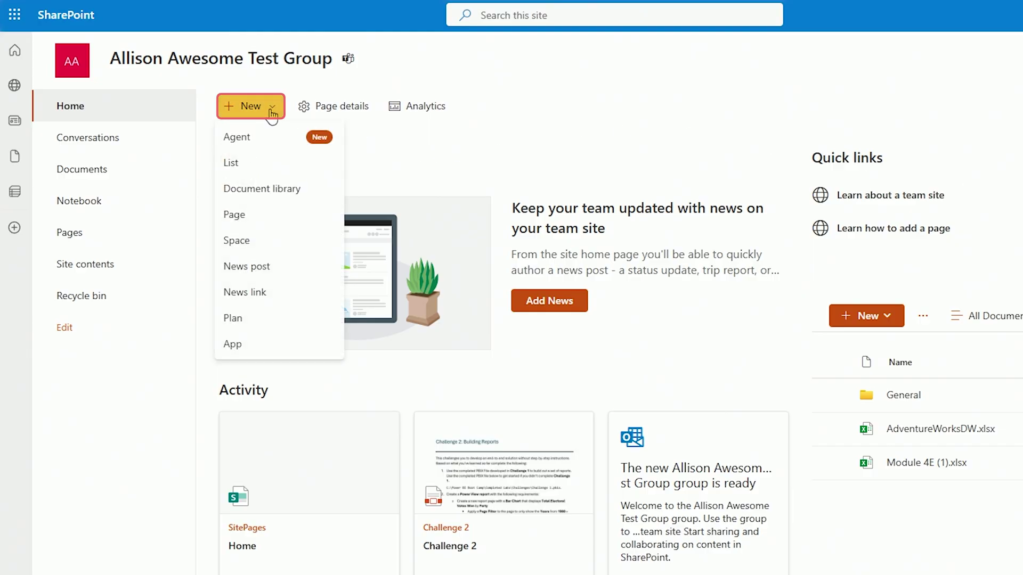
pyautogui.click(272, 139)
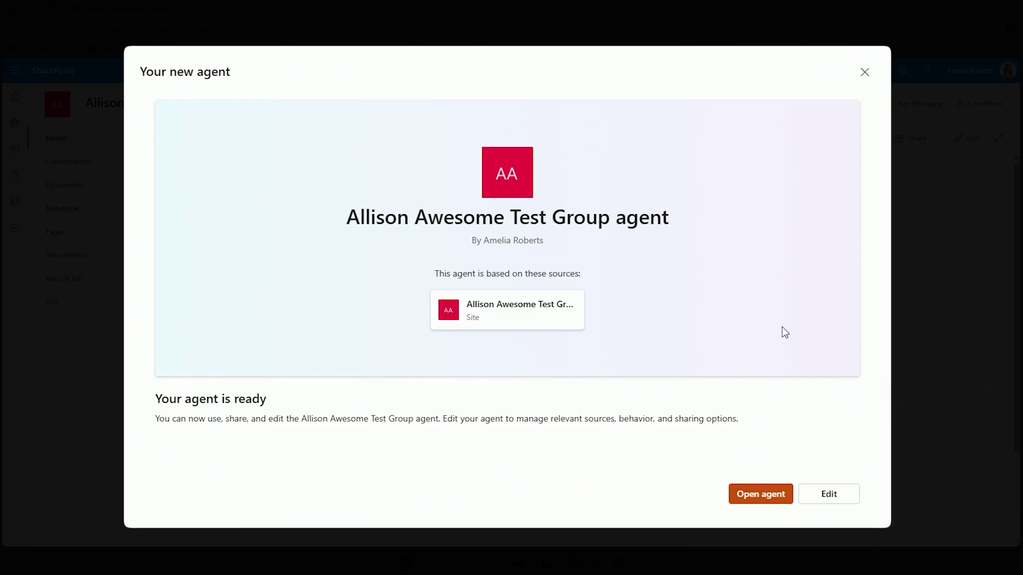
# Step: Rename the site agent to 'Allie', dismiss the advanced customization coming-soon notice, and save it
pyautogui.click(831, 503)
pyautogui.tripleClick(285, 161)
pyautogui.press('BackSpace')
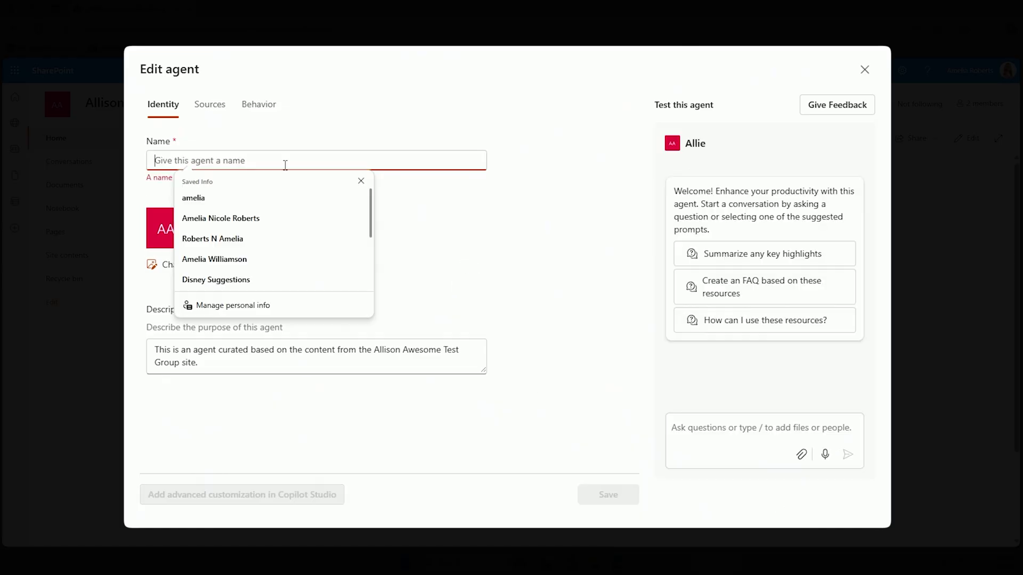
pyautogui.write('Allie')
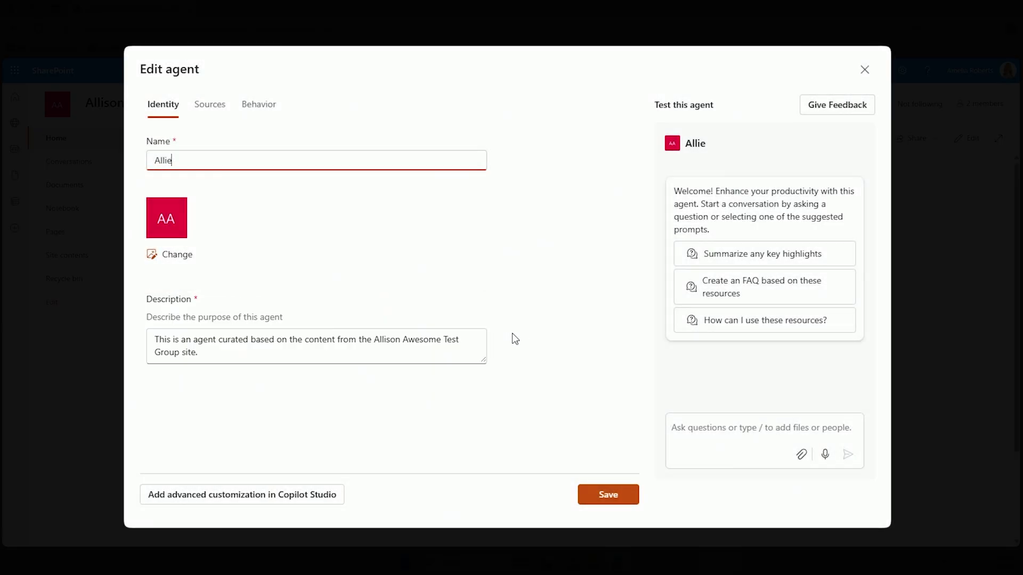
pyautogui.click(251, 500)
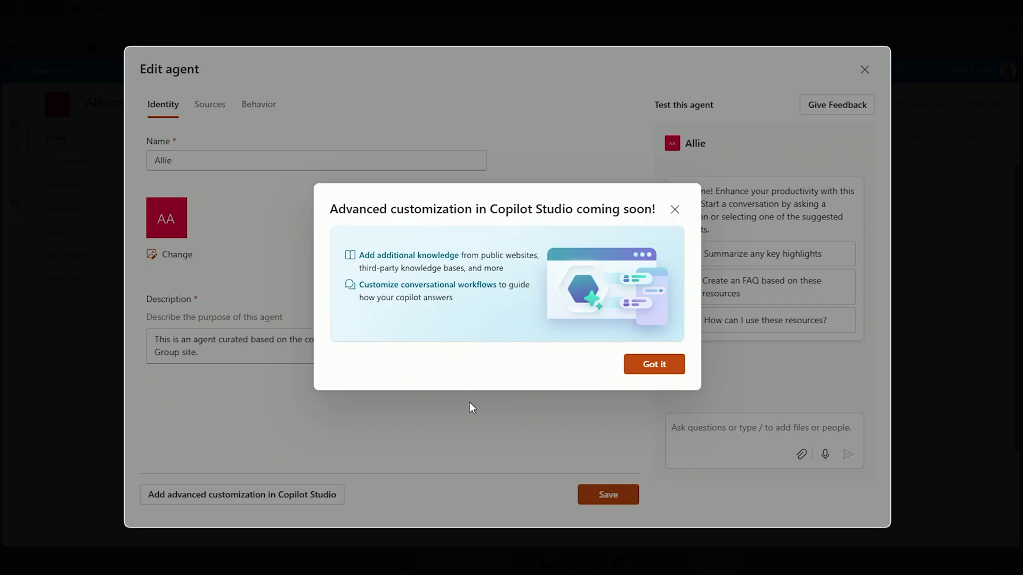
pyautogui.click(668, 373)
pyautogui.click(616, 495)
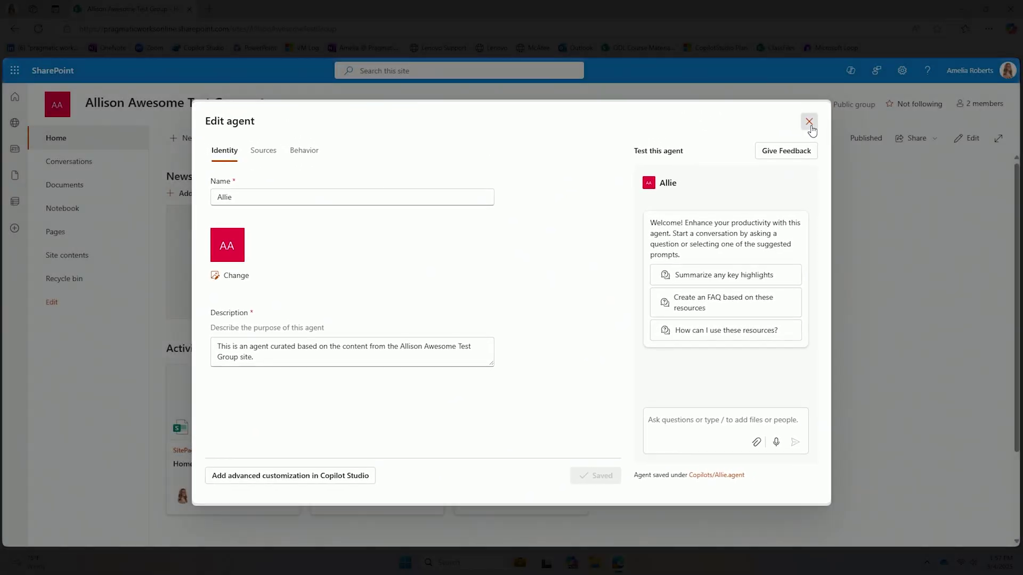
# Step: In Allie's side chat pane, ask what happens on each day of the Power BI bootcamp
pyautogui.click(809, 124)
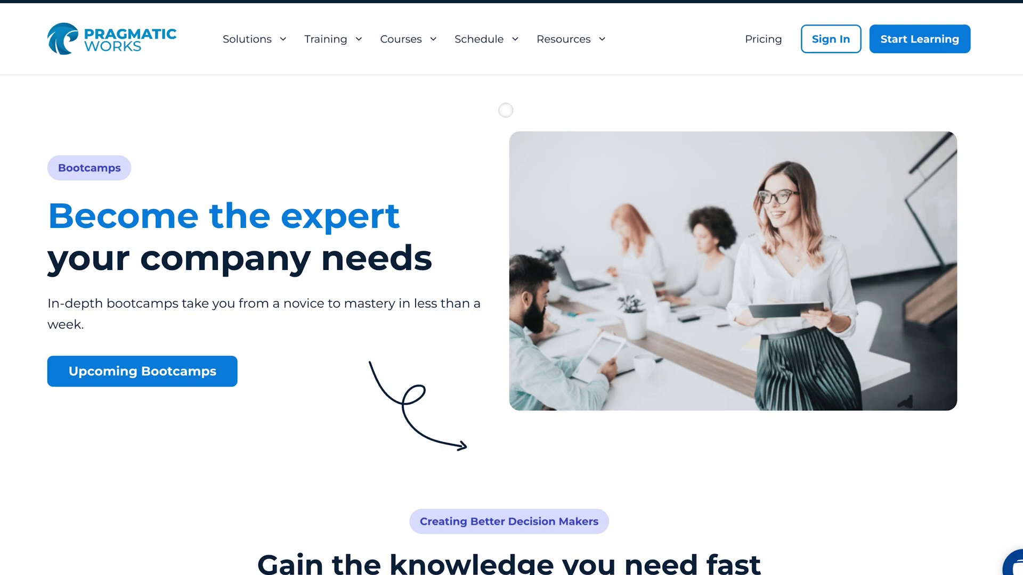
pyautogui.moveTo(482, 45)
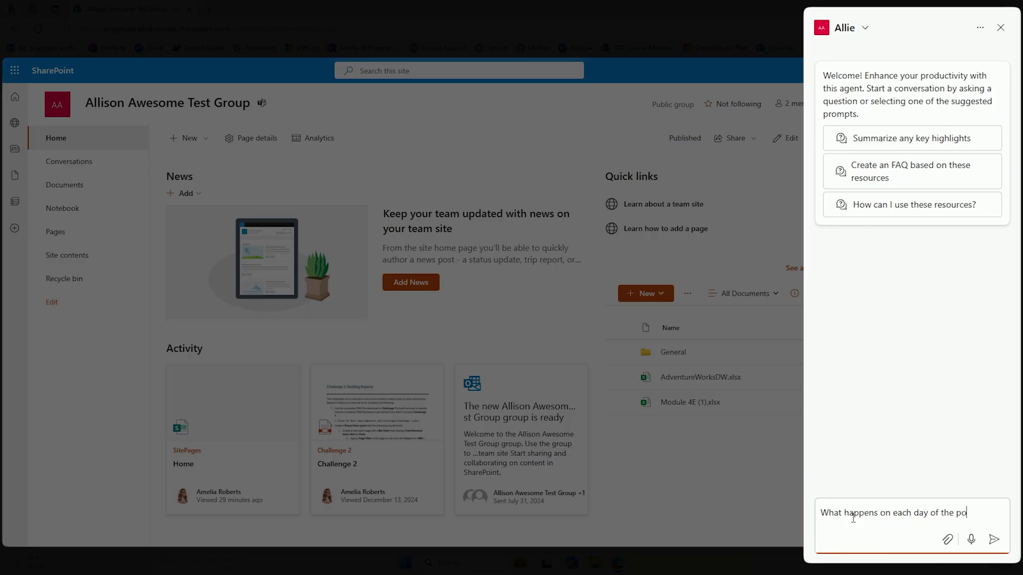
pyautogui.write('bootc')
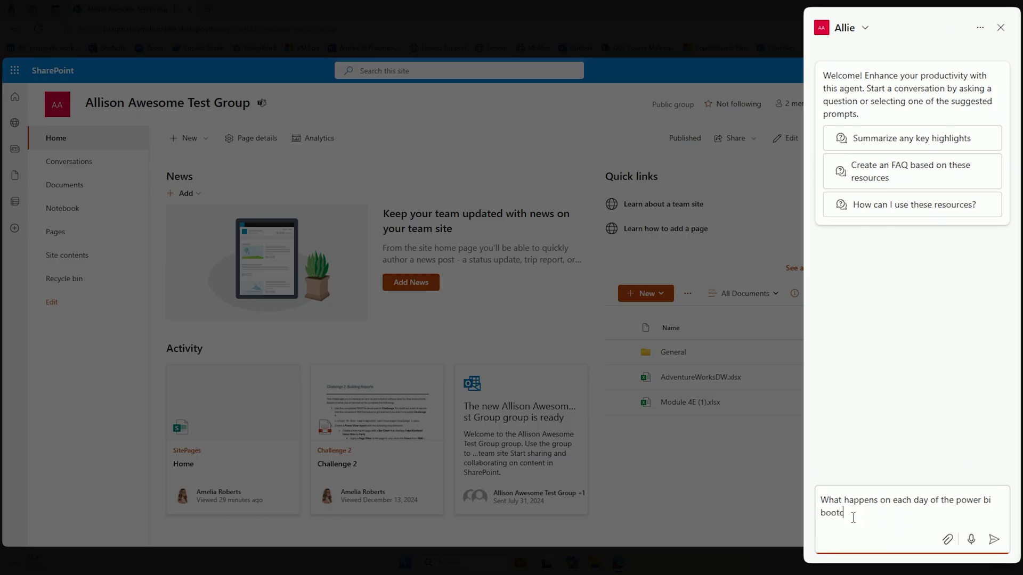
pyautogui.write('amp?')
pyautogui.press('Return')
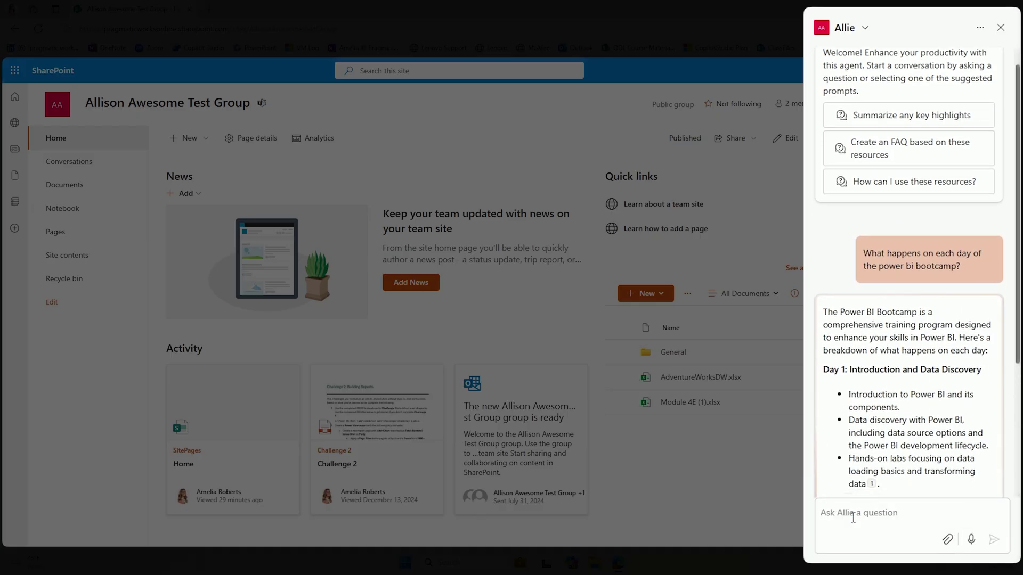
# Step: Read Allie's day-by-day bootcamp answer, then open the General folder in the site Documents
pyautogui.scroll(7, 987, 166)
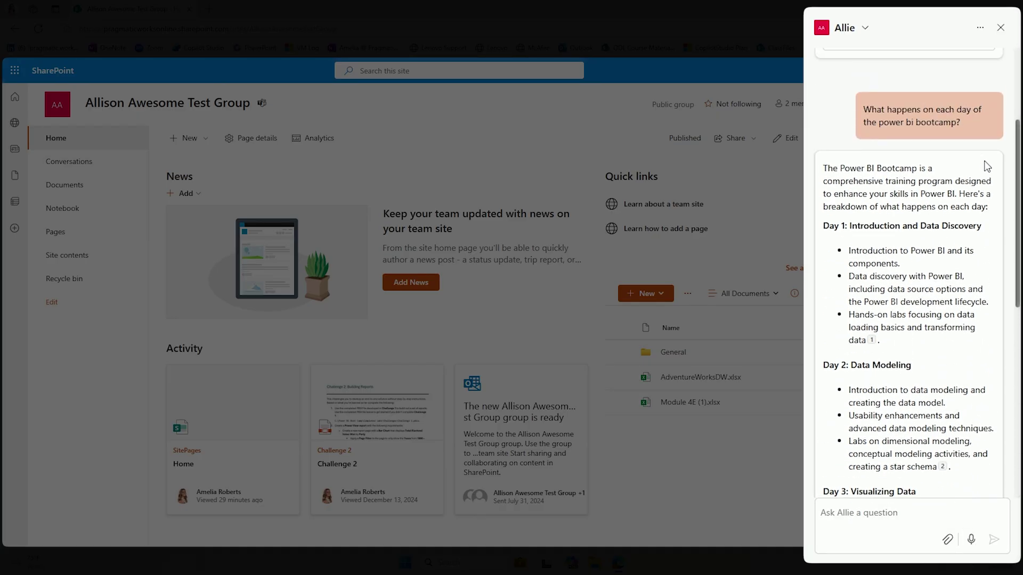
pyautogui.scroll(-6, 985, 160)
pyautogui.scroll(-4, 983, 149)
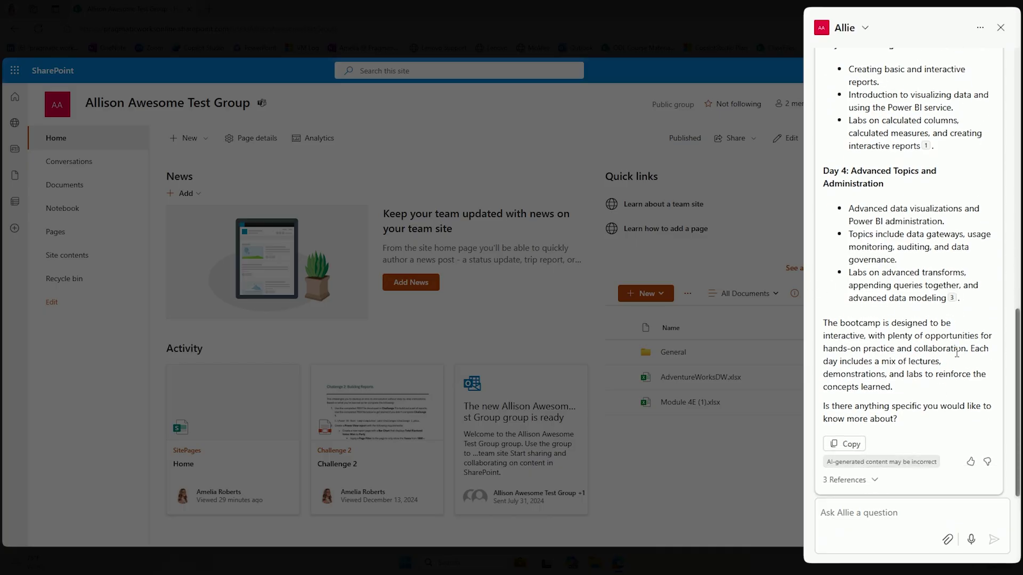
pyautogui.scroll(10, 957, 353)
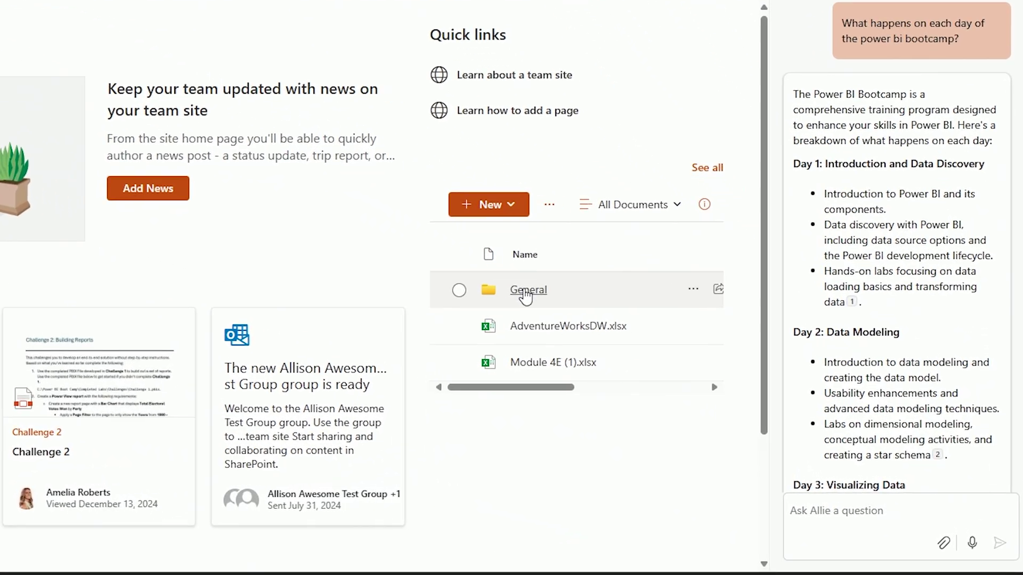
pyautogui.click(526, 293)
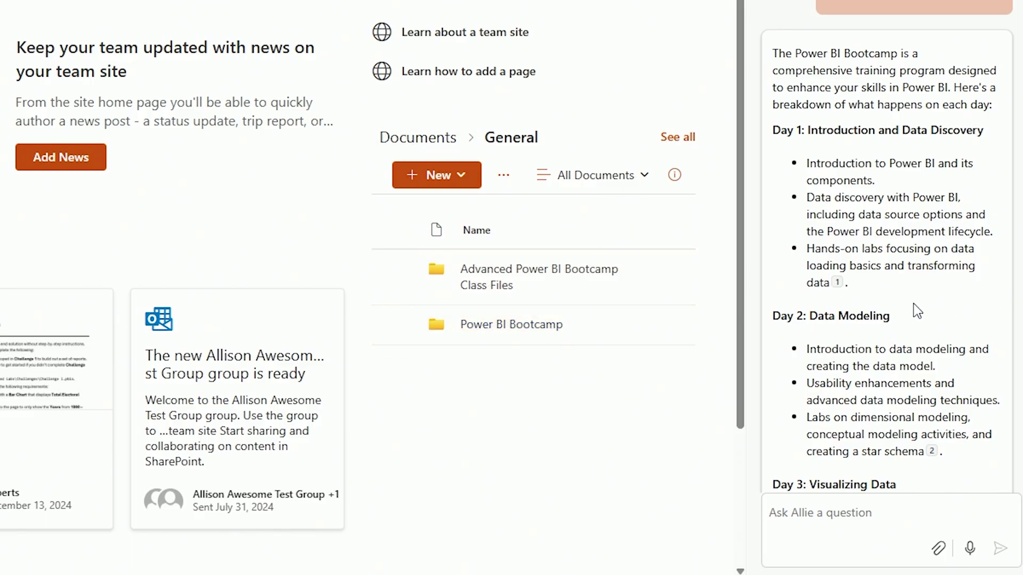
pyautogui.scroll(-10, 914, 303)
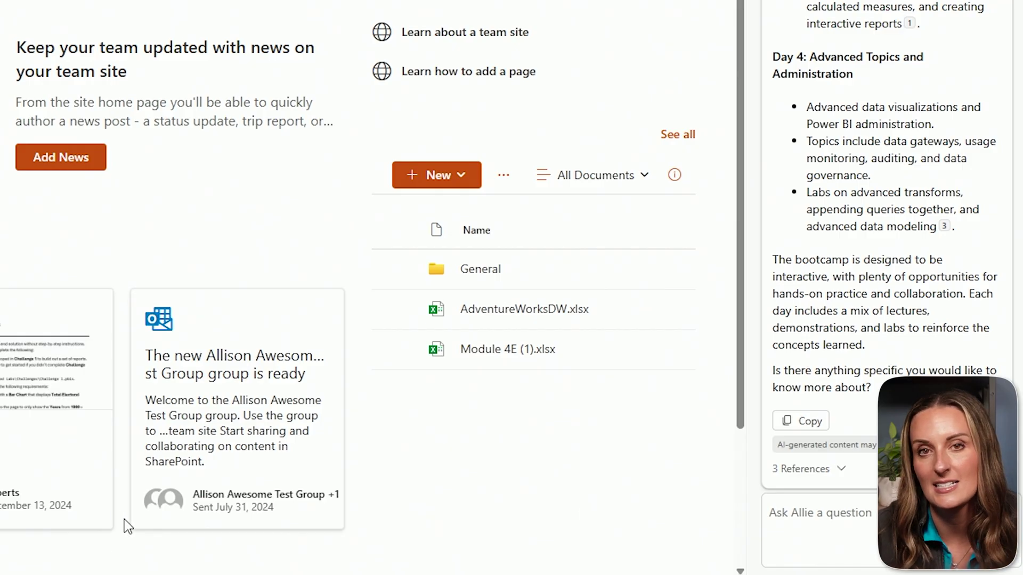
# Step: Ask Allie 'Tell me about the adventure works data set'
pyautogui.click(823, 515)
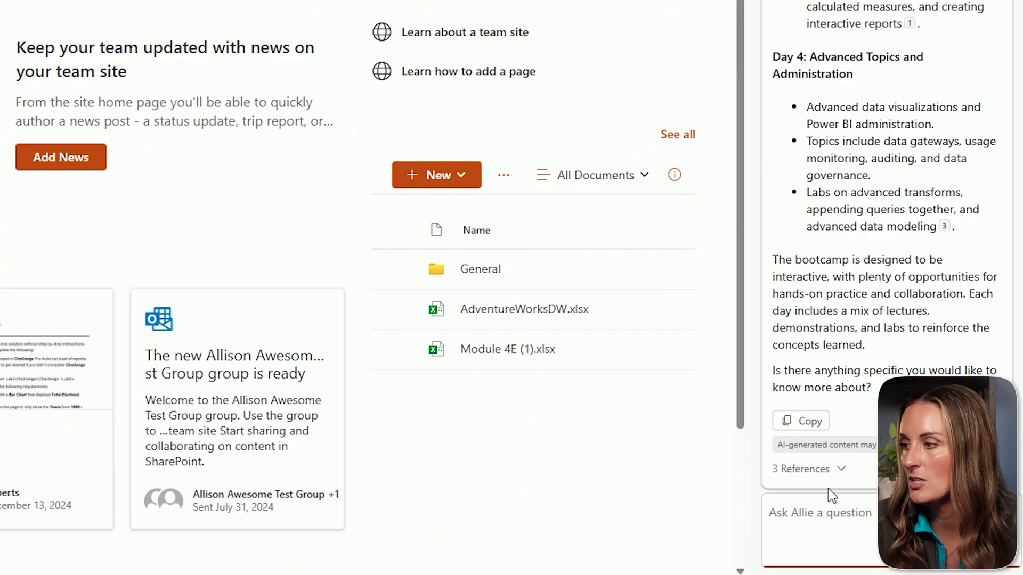
pyautogui.write('Tell me about')
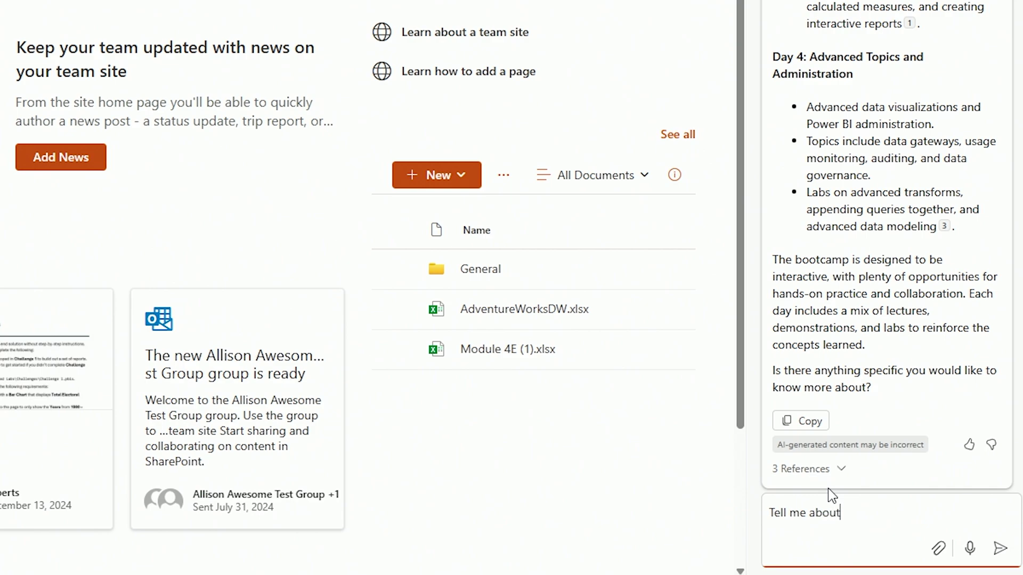
pyautogui.write(' the adventure works data se')
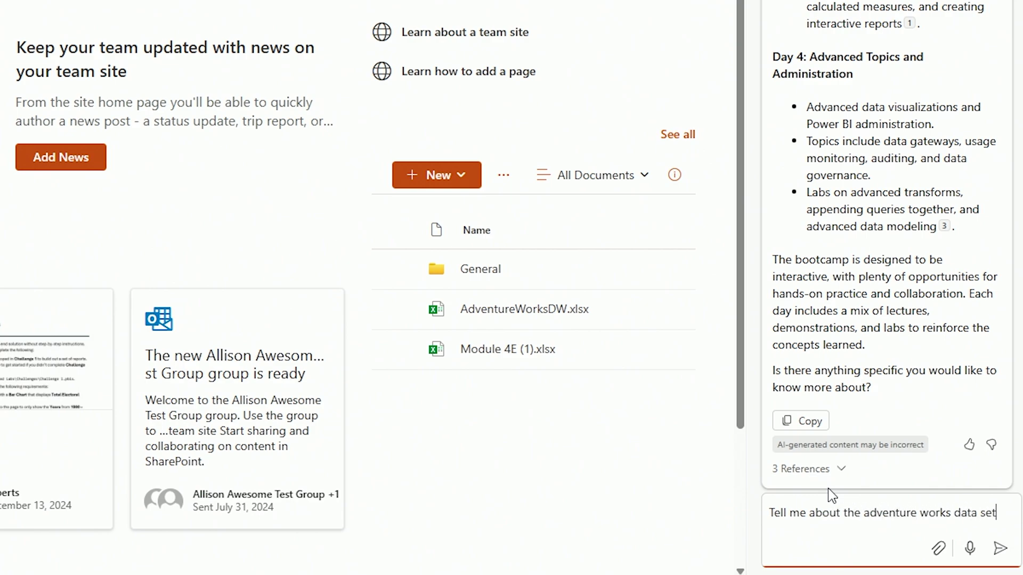
pyautogui.write('t')
pyautogui.press('Return')
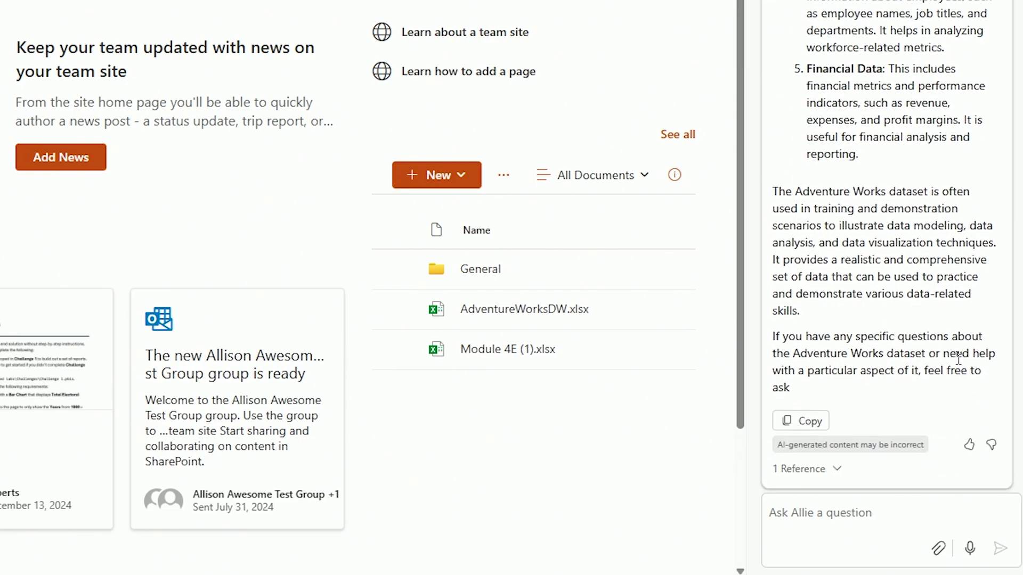
# Step: Expand the 1 Reference citation to show the Source Data file and read through the answer
pyautogui.click(836, 473)
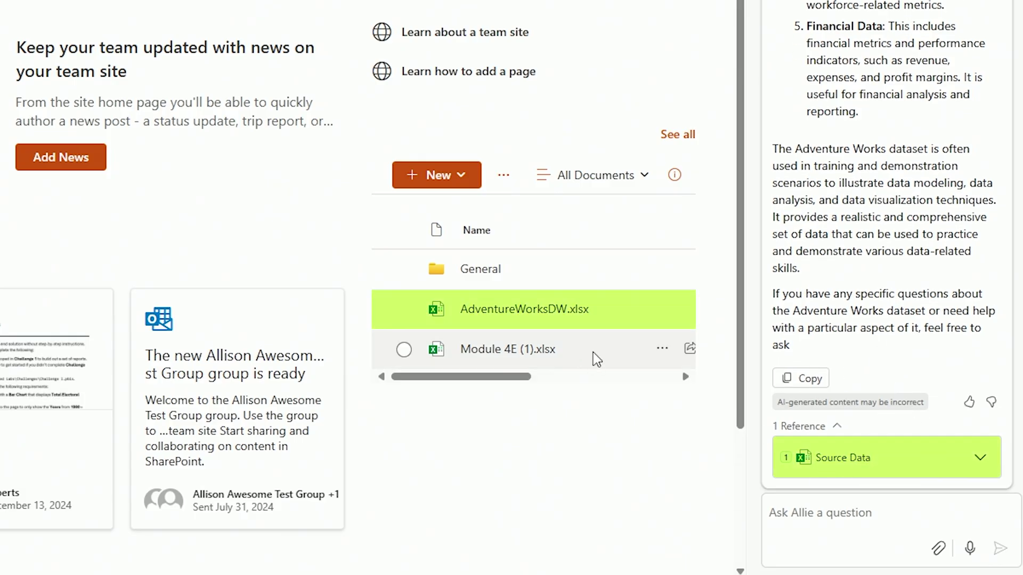
pyautogui.scroll(2, 925, 306)
pyautogui.scroll(-2, 926, 306)
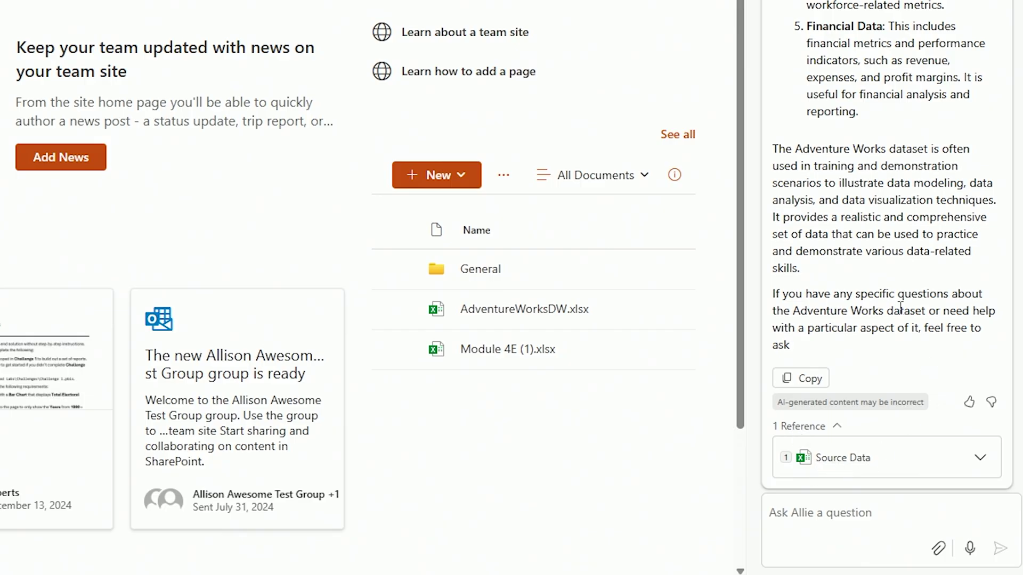
pyautogui.scroll(10, 901, 304)
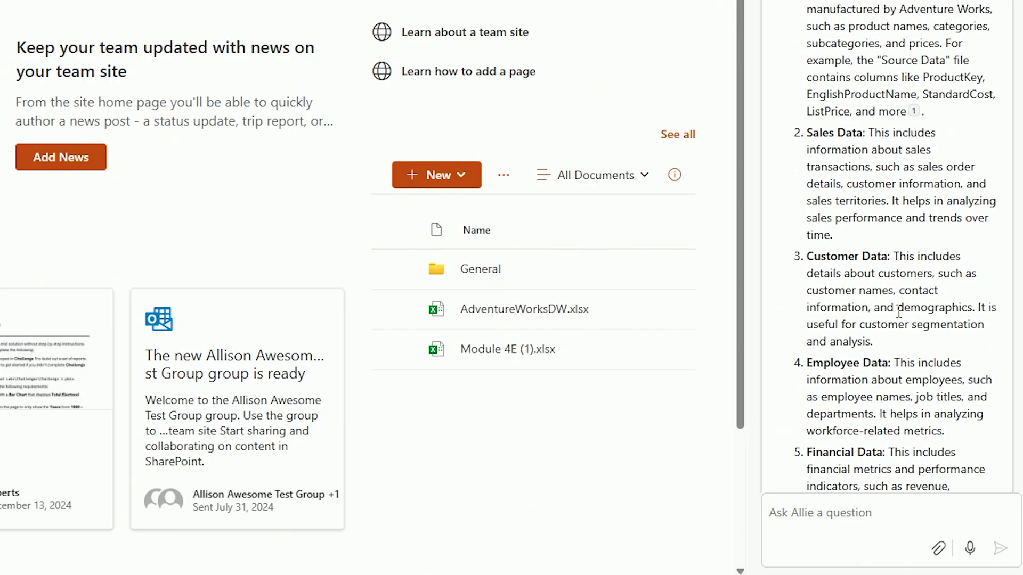
pyautogui.scroll(3, 898, 311)
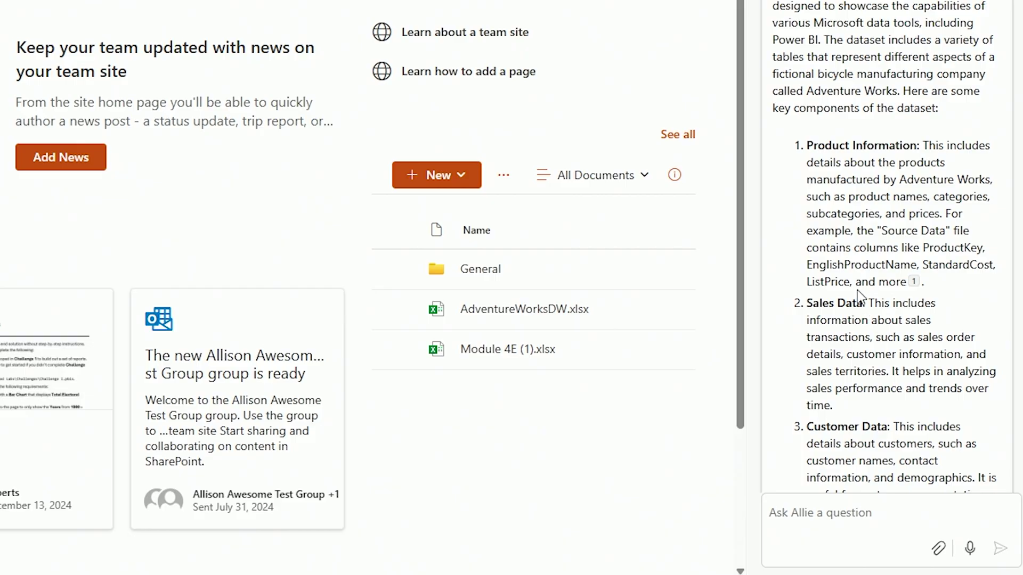
pyautogui.scroll(2, 859, 293)
pyautogui.scroll(10, 870, 300)
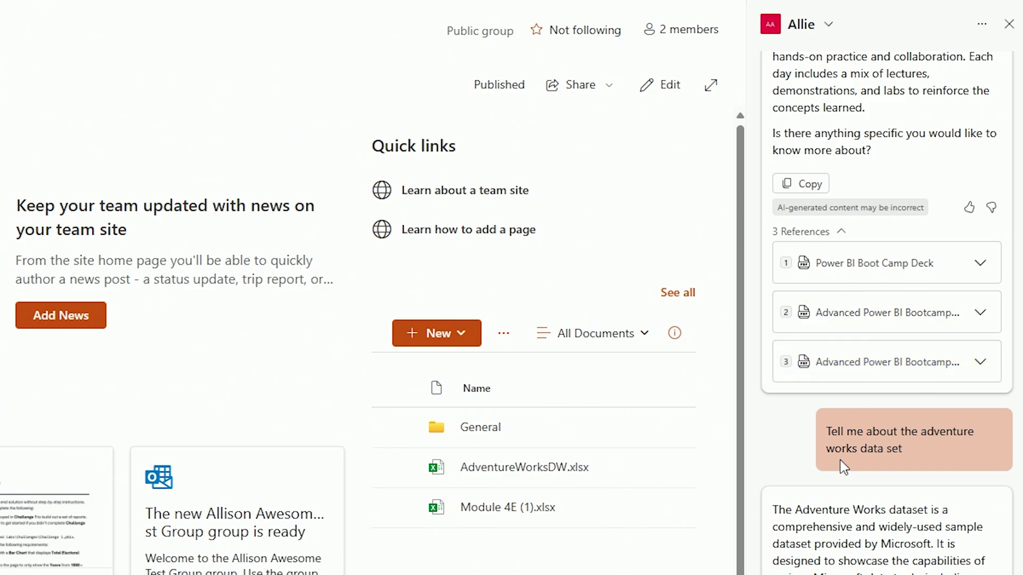
pyautogui.scroll(-15, 893, 483)
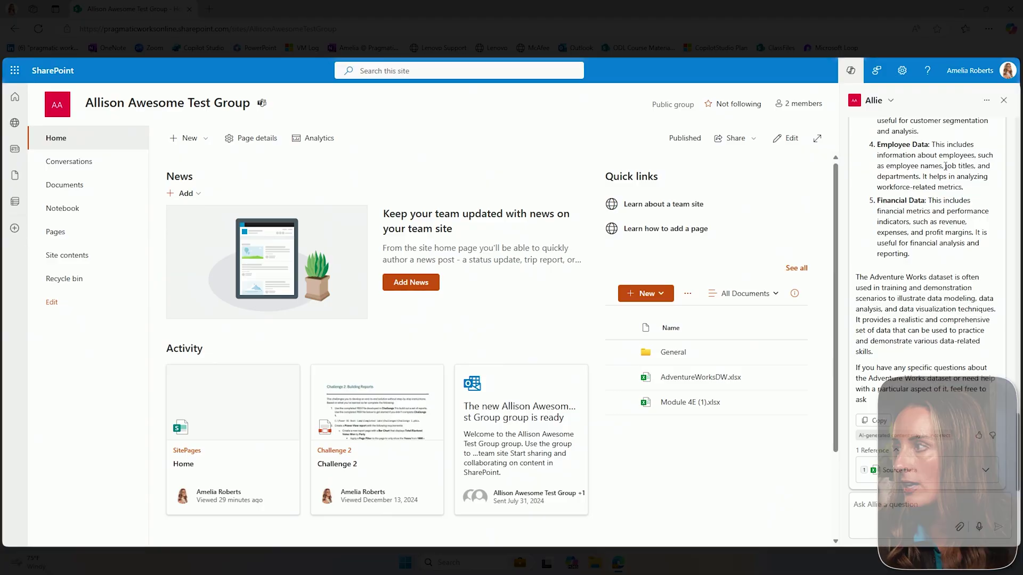
# Step: Copy a Teams link for Allie that works for People in Pragmatic Works
pyautogui.click(986, 103)
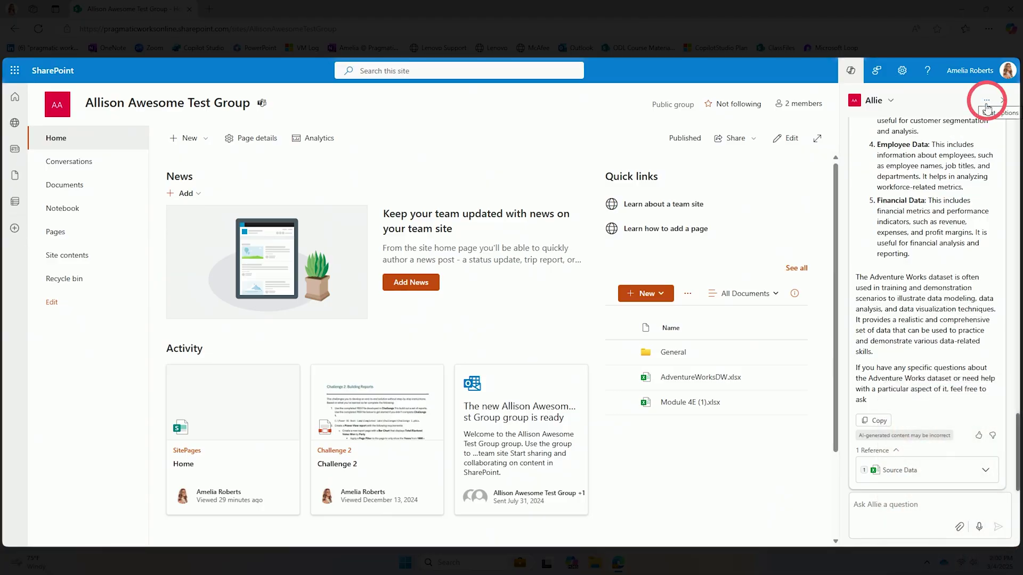
pyautogui.click(987, 104)
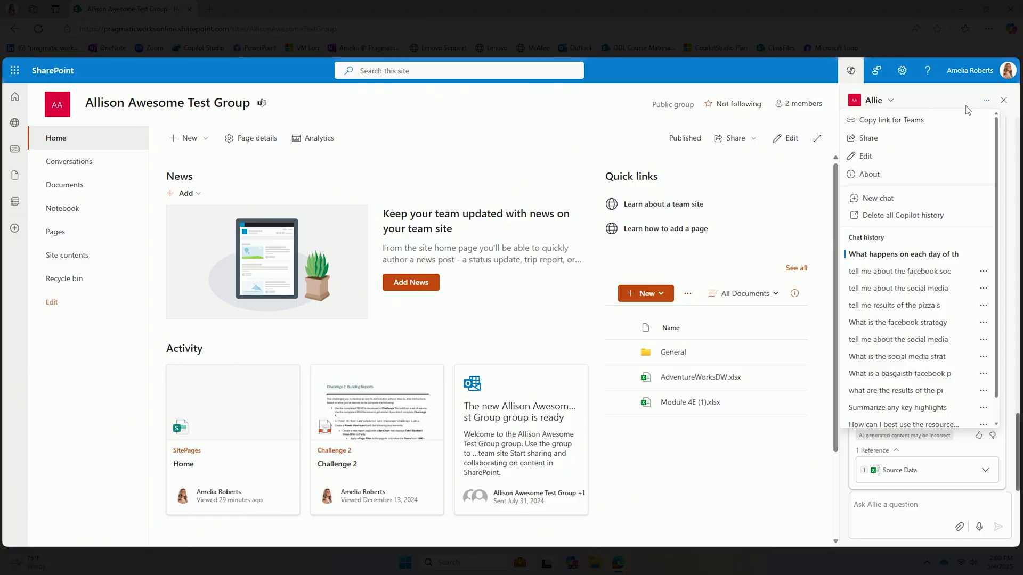
pyautogui.click(912, 121)
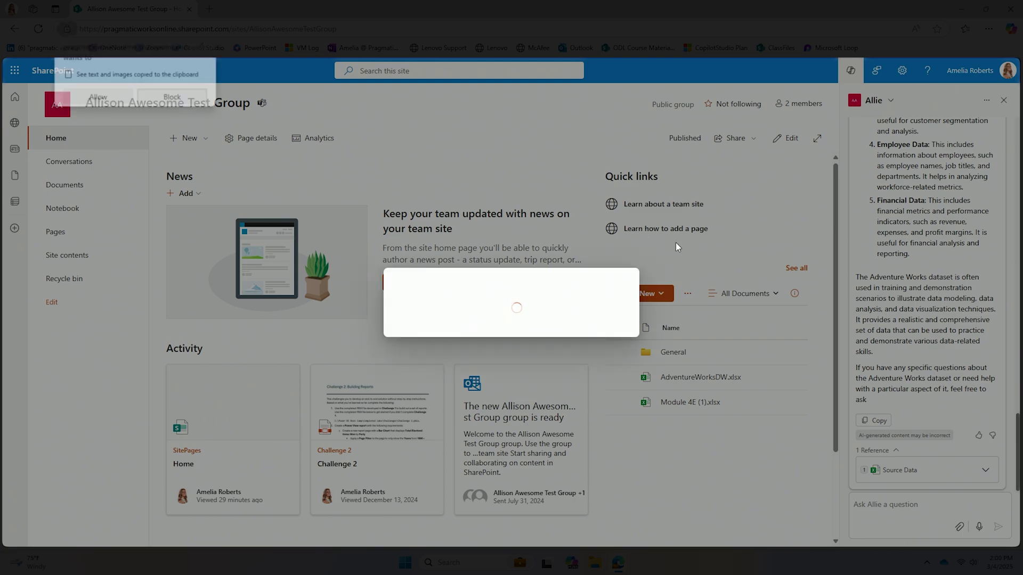
pyautogui.click(173, 100)
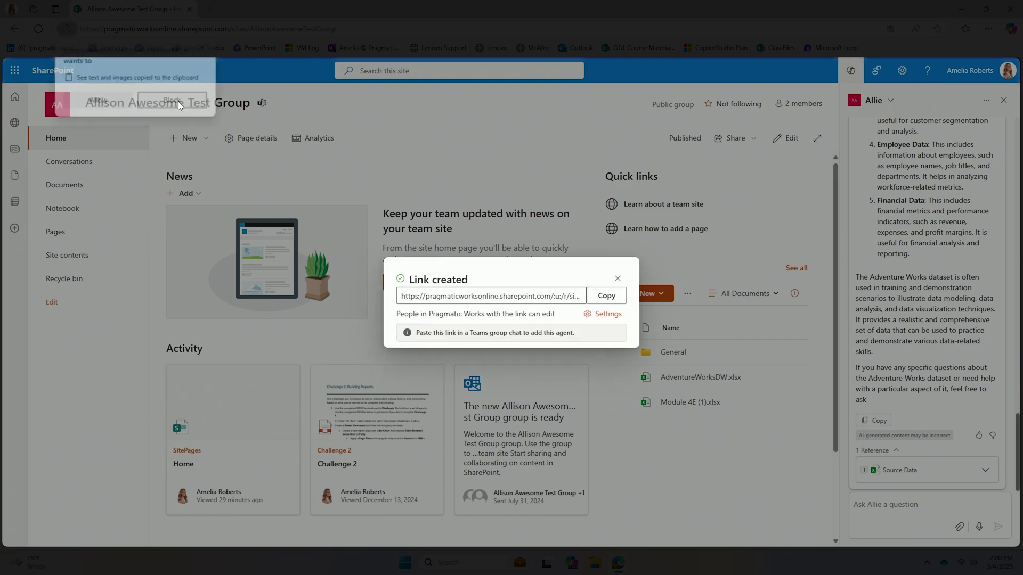
pyautogui.click(598, 312)
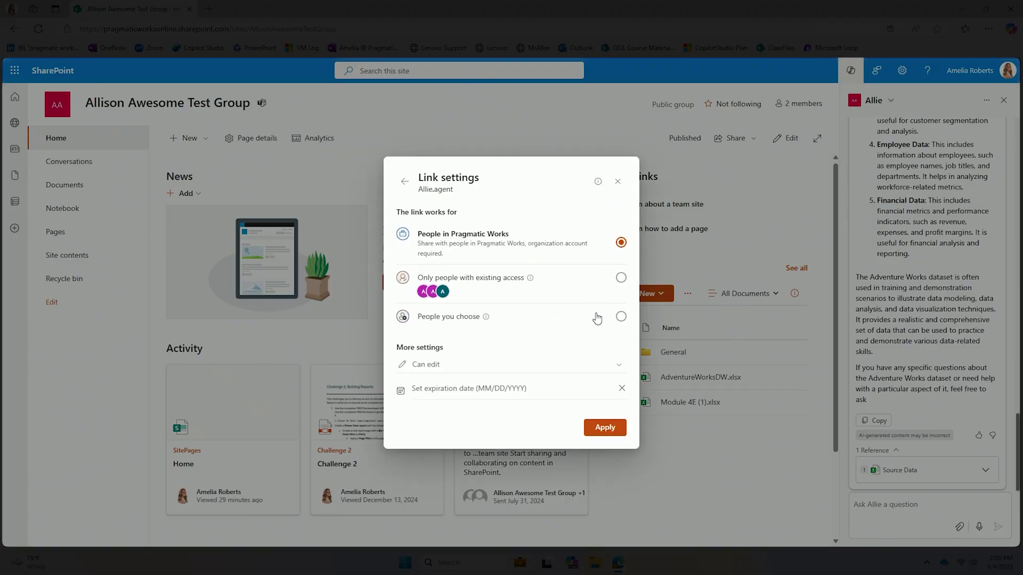
pyautogui.click(605, 429)
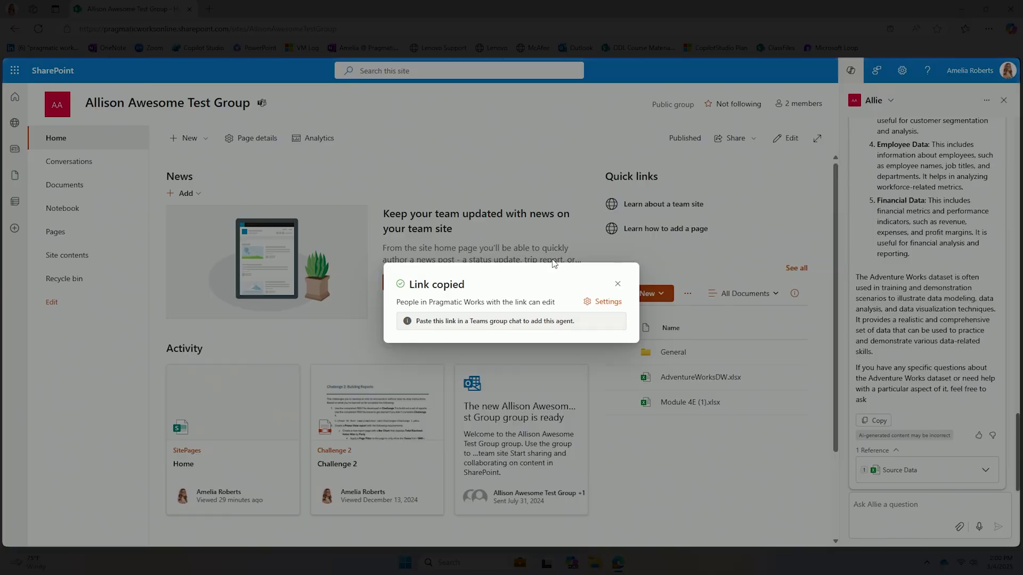
# Step: Close the Link copied confirmation dialog
pyautogui.click(618, 283)
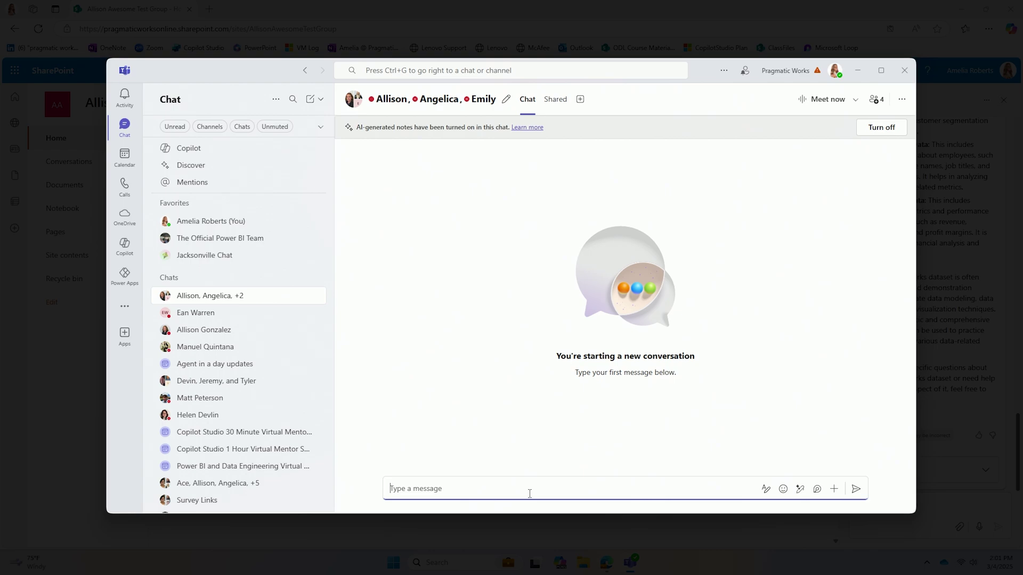
# Step: Post Allie's agent link in the Teams group chat and add Allie to the chat
pyautogui.hotkey('ctrl', 'v')
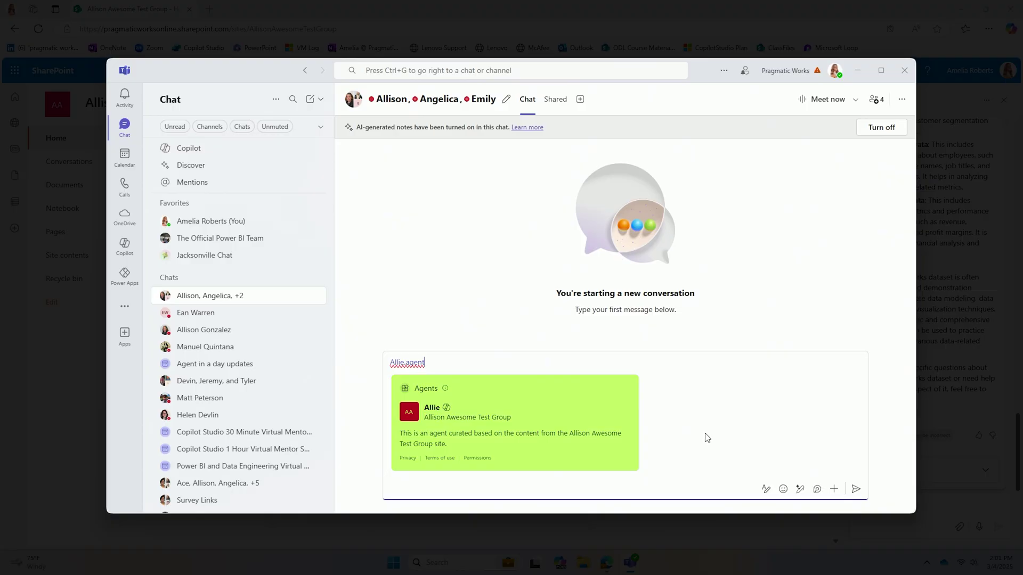
pyautogui.click(854, 489)
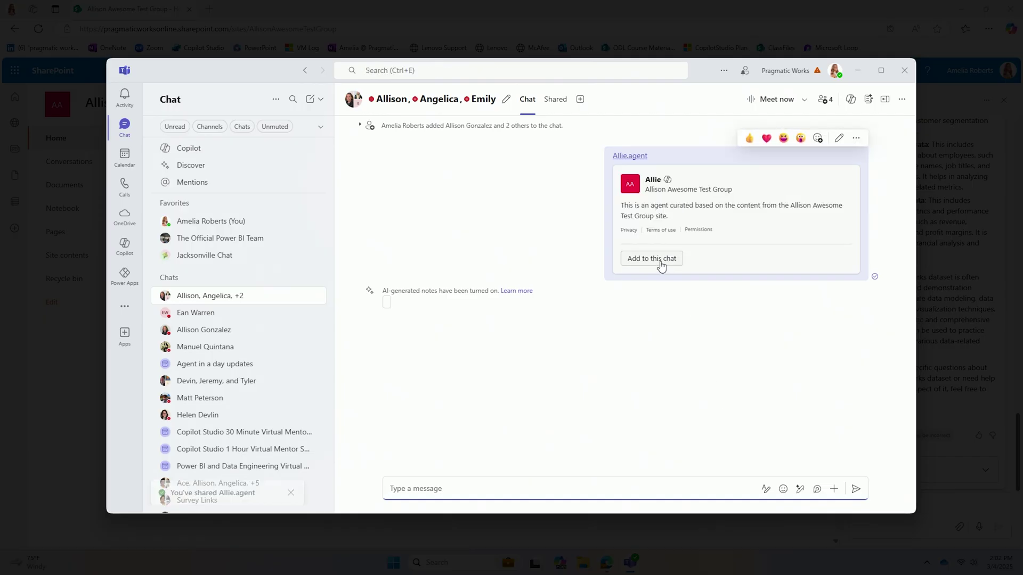
pyautogui.click(661, 261)
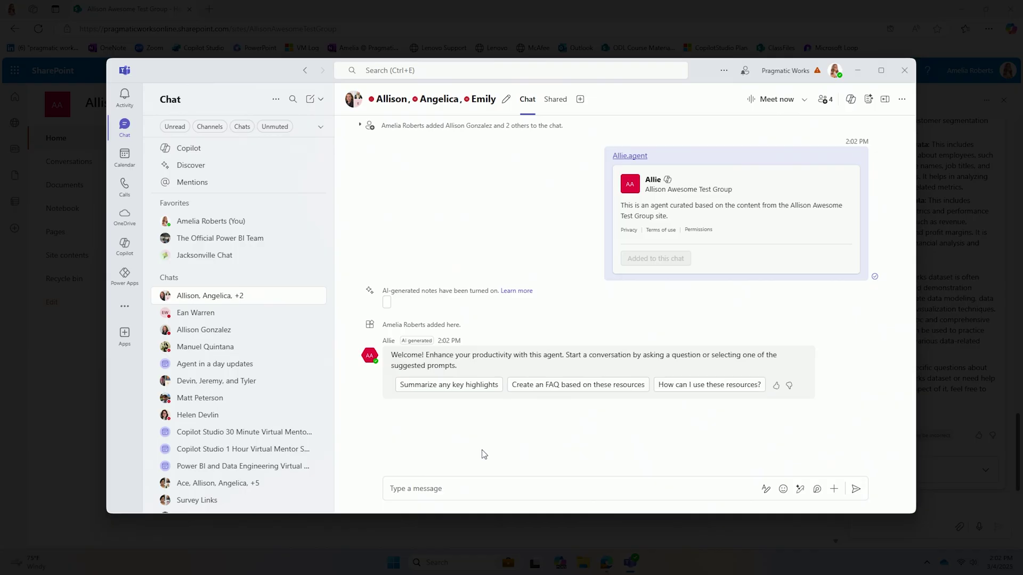
# Step: Draft 'Summarize any key highlights' to Allie using the suggested prompt
pyautogui.click(455, 390)
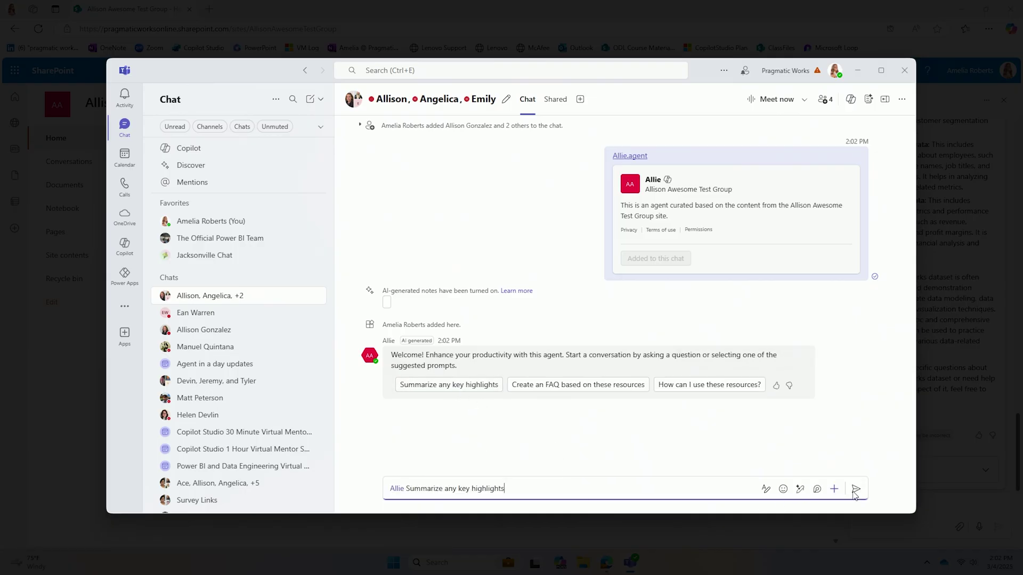